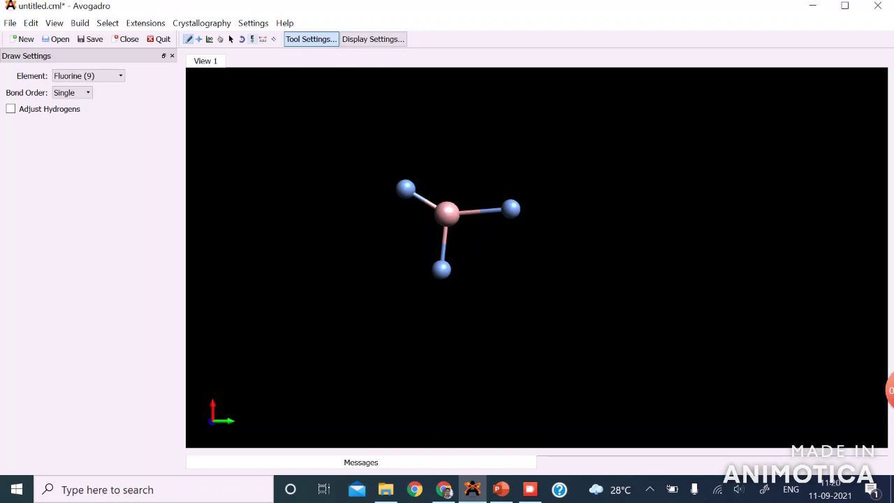
Step: Auto-optimize the boron trifluoride geometry with the UFF force field and Steepest Descent algorithm, inspect the molecule's shape, and stop the optimization
left_click(252, 39)
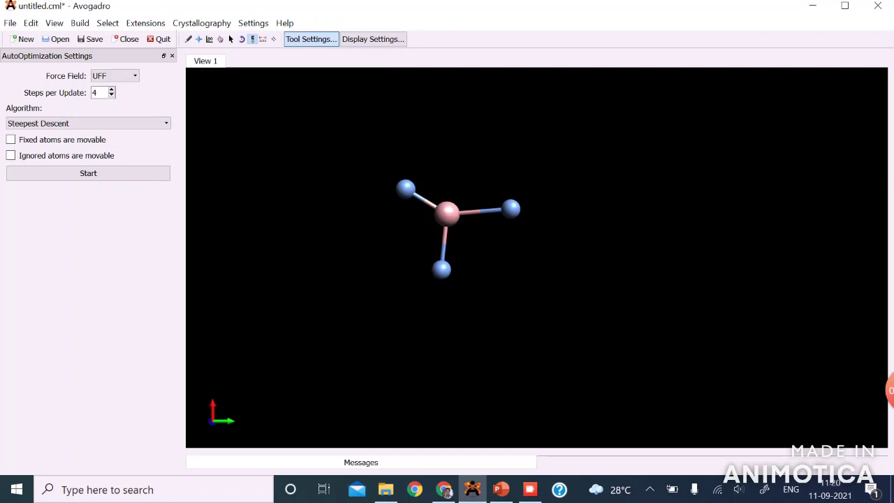
left_click(88, 172)
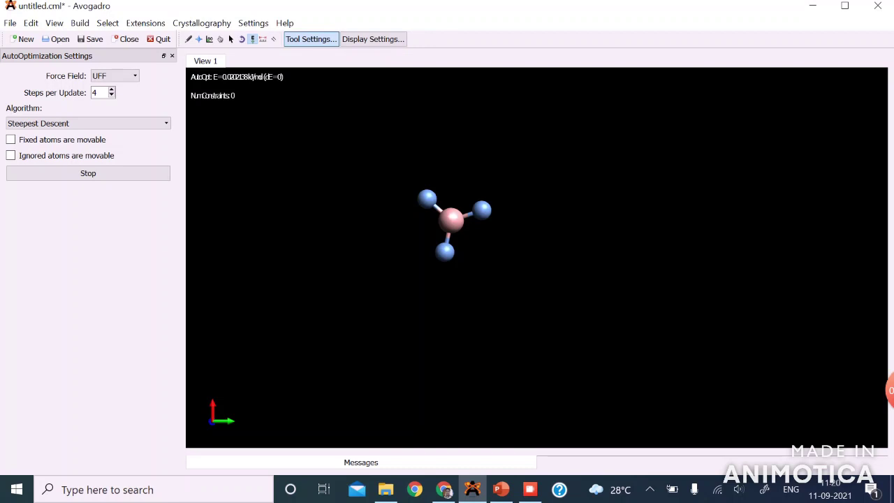
left_click(199, 39)
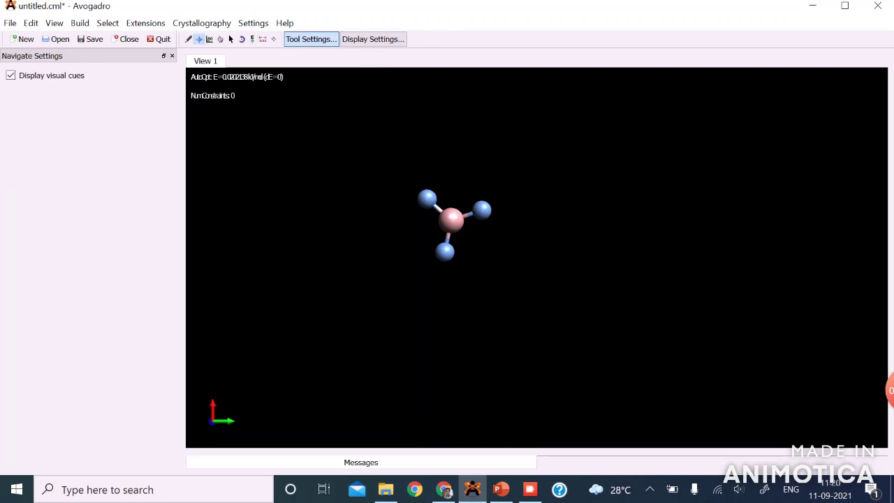
left_click_drag(452, 220, 650, 120)
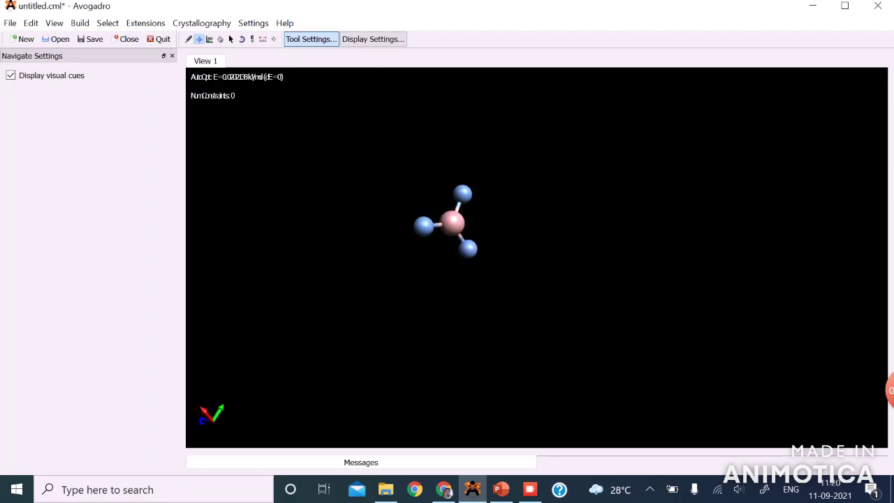
left_click(263, 39)
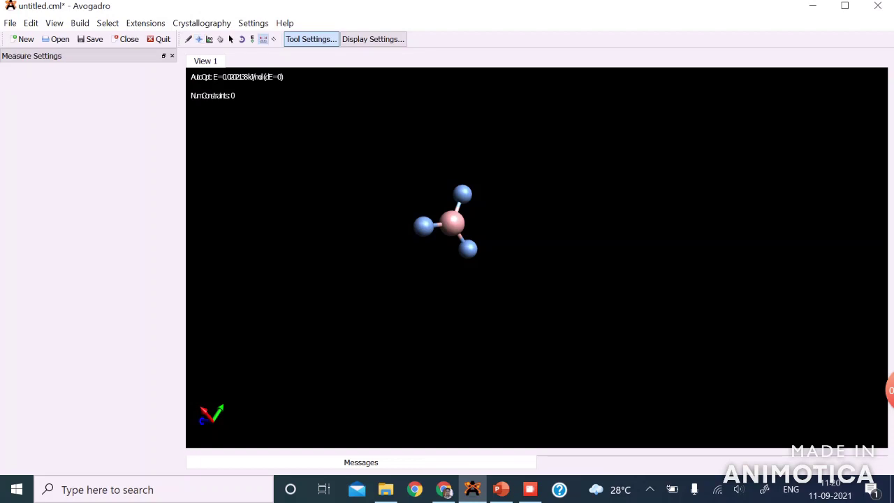
left_click(252, 39)
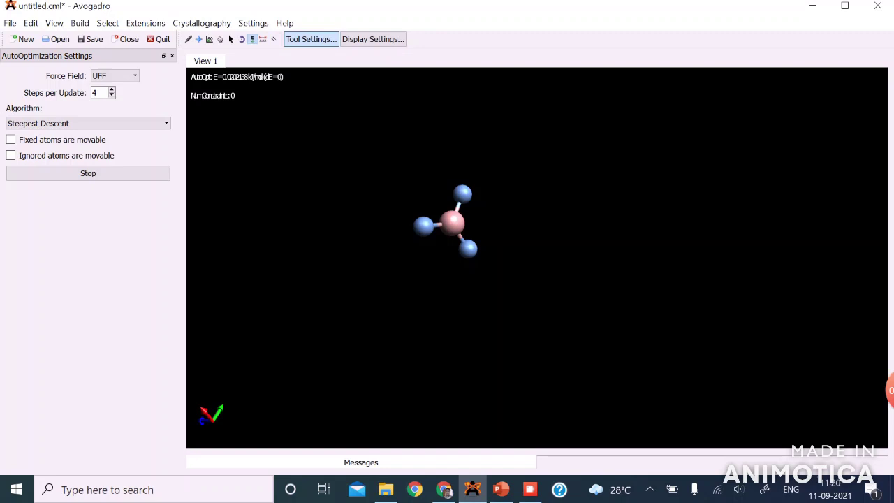
left_click(88, 173)
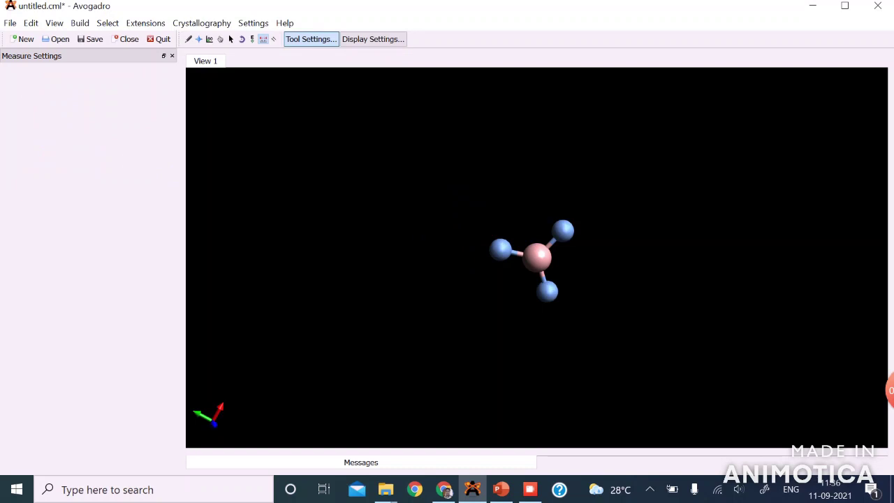
Step: Measure the F–B–F bond angle using two fluorine atoms and the central boron atom
left_click(500, 250)
left_click(537, 259)
left_click(547, 292)
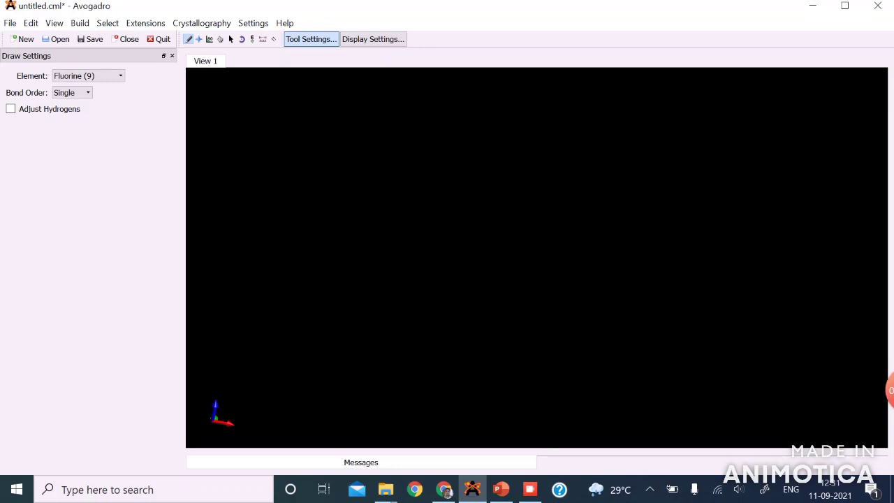
Step: Place a single nitrogen atom in the empty view as the central atom of a new molecule
left_click(88, 75)
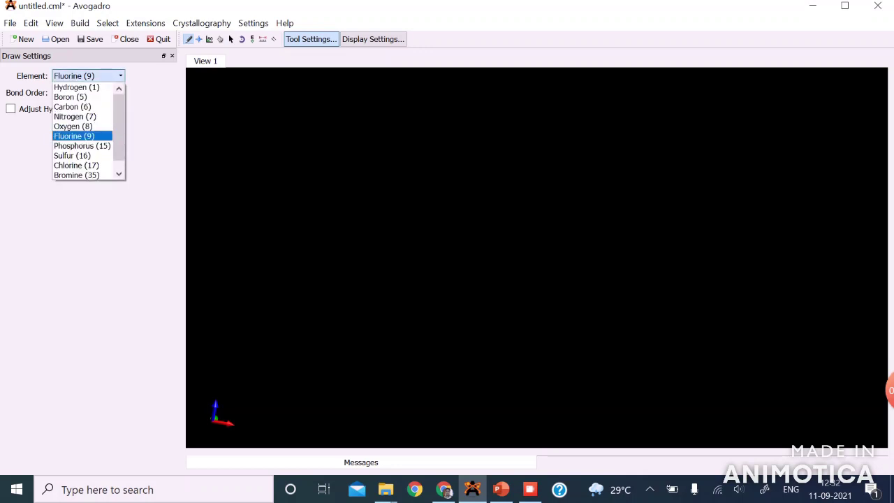
left_click(82, 116)
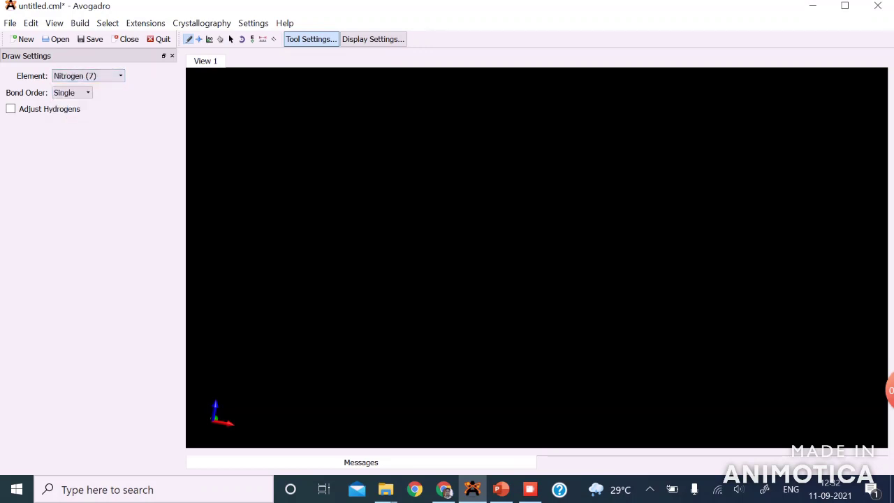
left_click(423, 228)
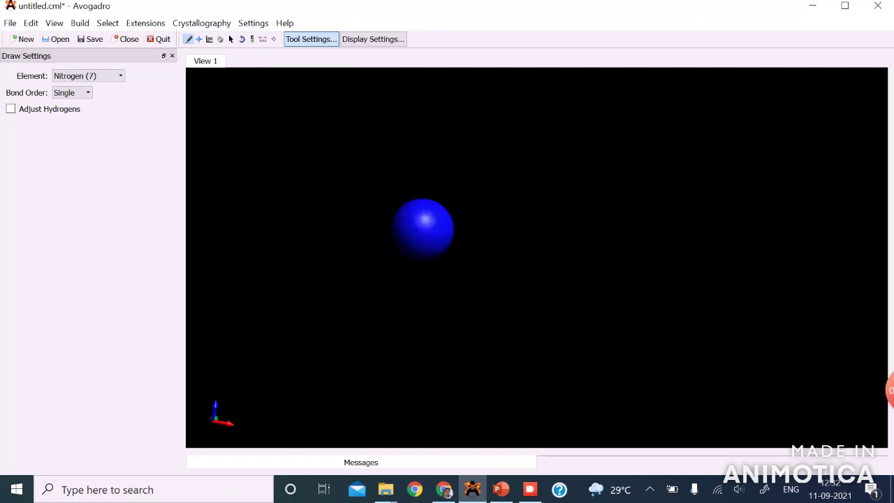
Step: Draw three fluorine atoms single-bonded to the central nitrogen atom, spread around it
left_click(88, 75)
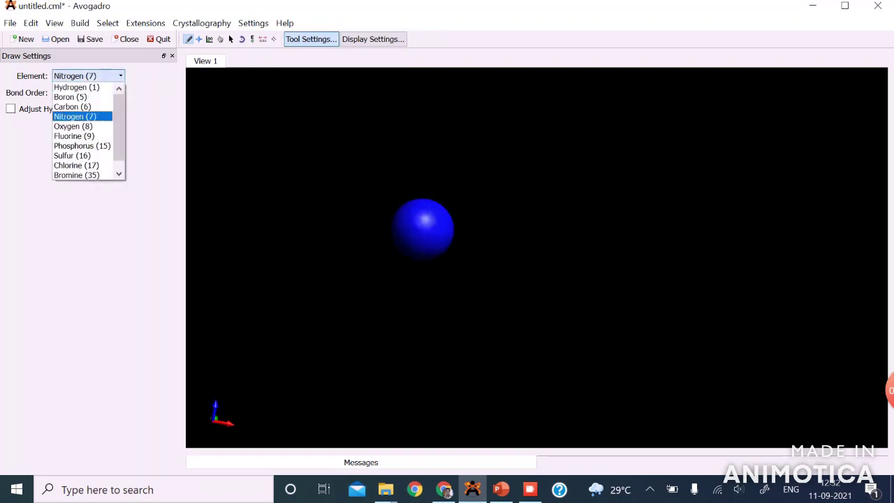
left_click(73, 135)
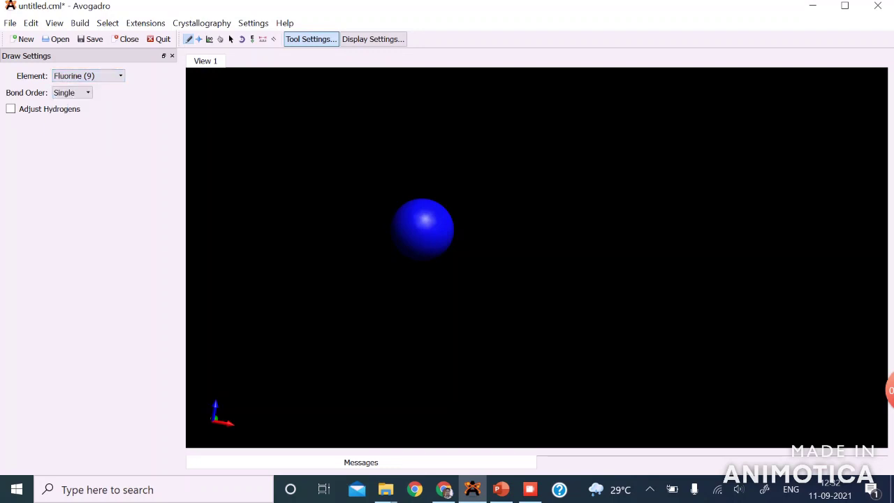
left_click_drag(423, 229, 366, 285)
left_click_drag(423, 227, 498, 274)
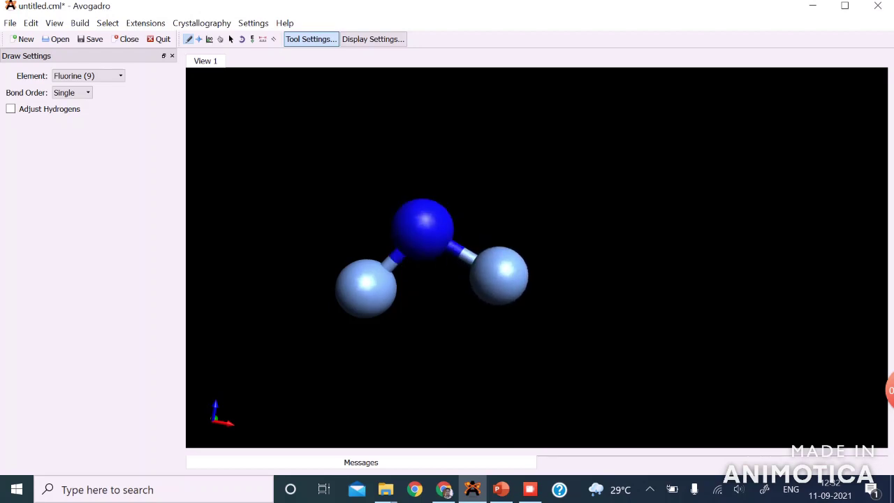
left_click_drag(423, 227, 417, 148)
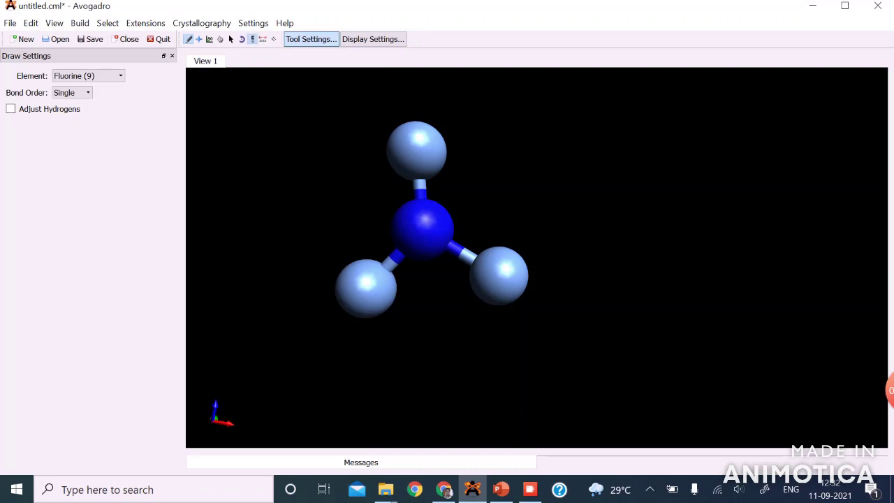
Step: Auto-optimize the nitrogen trifluoride geometry with UFF and Steepest Descent, inspect its shape from different angles, and stop the optimization
left_click(252, 39)
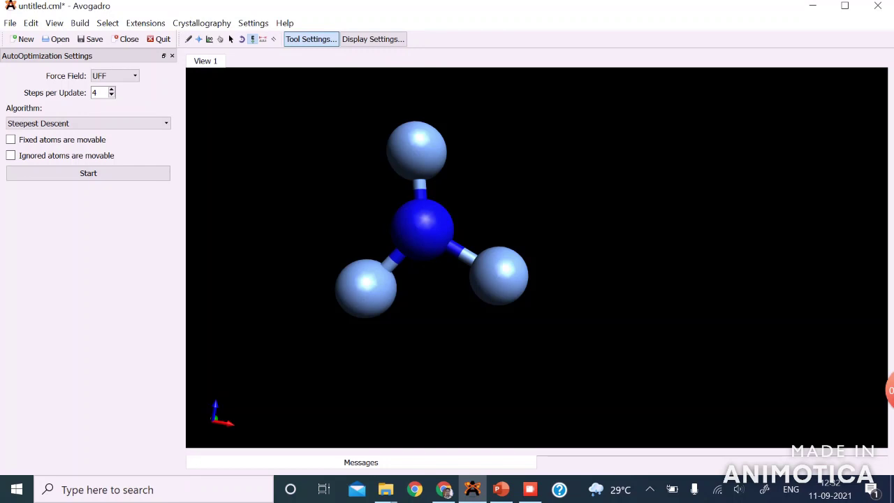
left_click(88, 173)
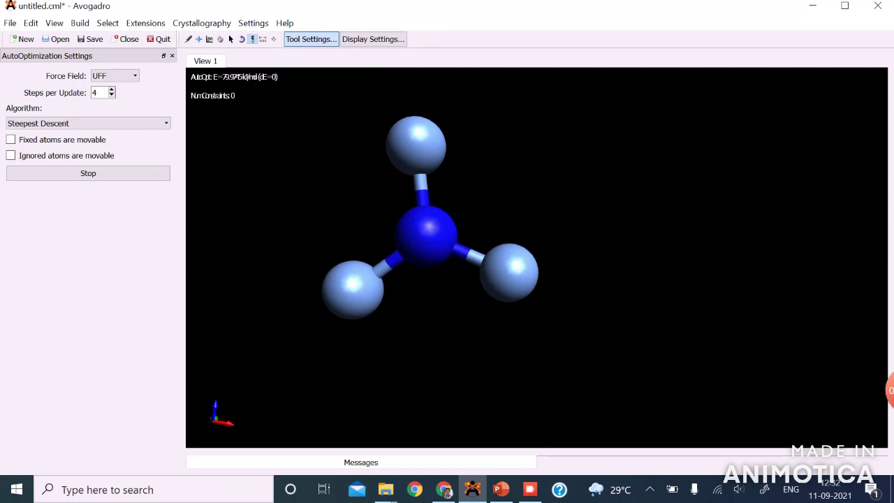
left_click(199, 39)
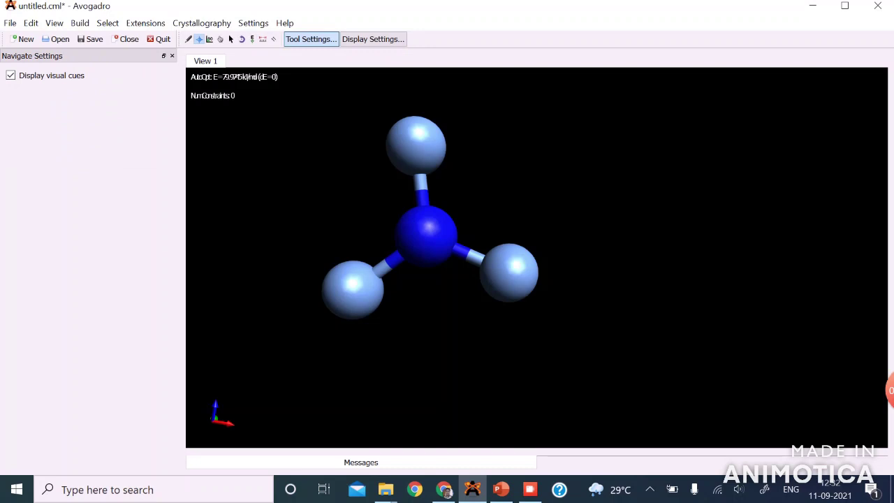
left_click_drag(391, 318, 618, 193)
left_click_drag(478, 207, 440, 268)
left_click_drag(437, 222, 447, 222)
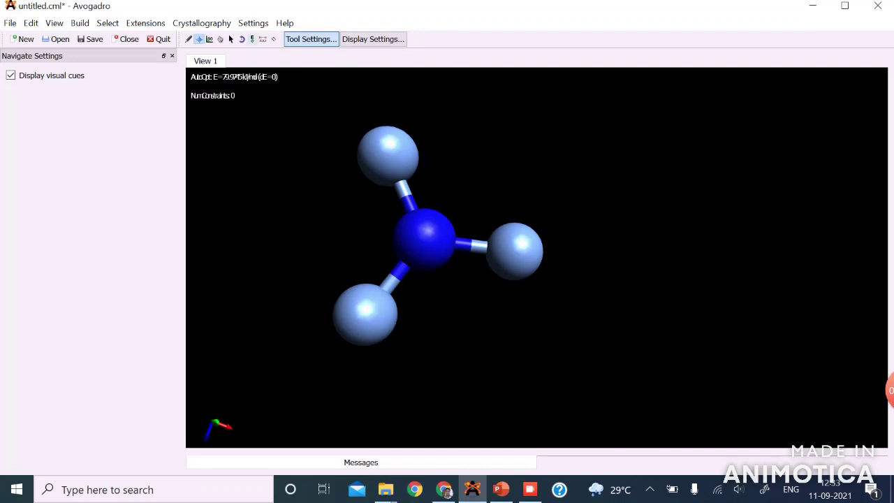
left_click(253, 39)
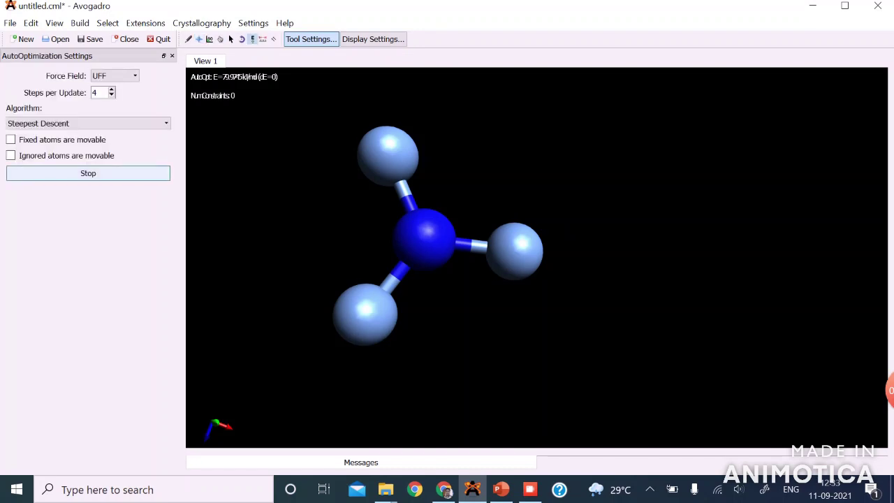
left_click(88, 173)
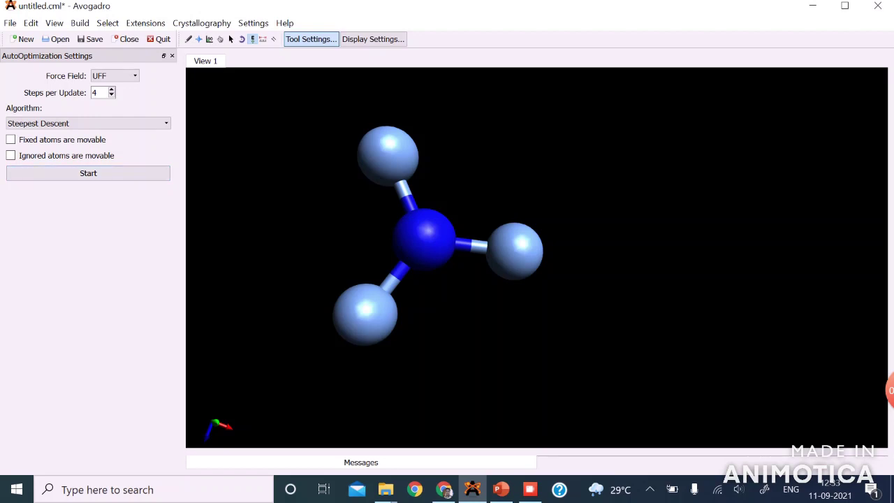
Step: Move each of the three fluorine atoms inward towards the nitrogen atom with the Manipulate tool to distort the molecule
left_click(199, 39)
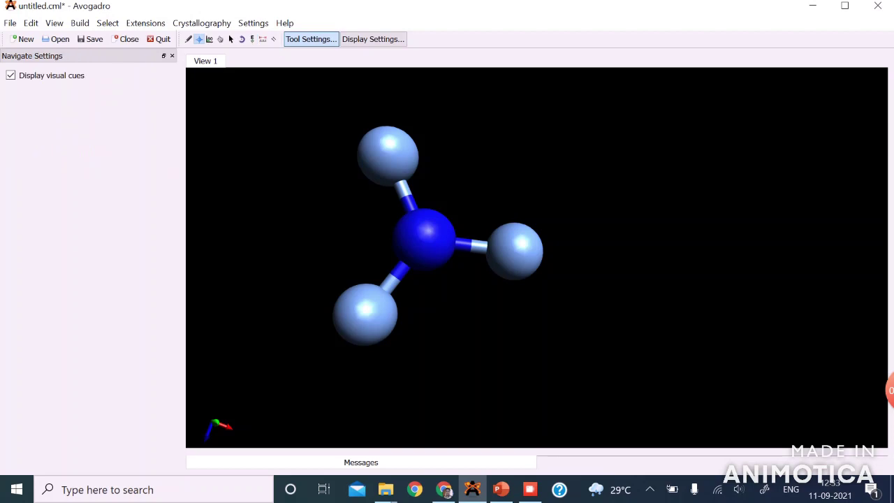
left_click_drag(457, 243, 454, 203)
left_click_drag(461, 244, 457, 235)
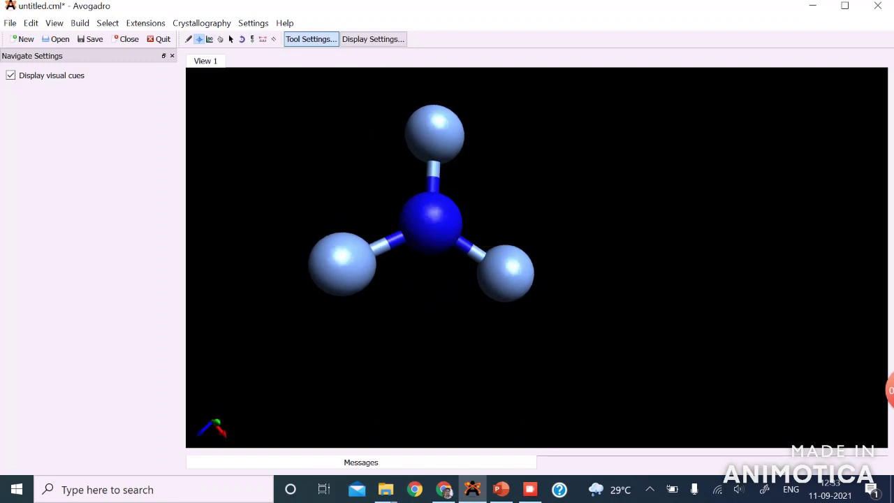
left_click(220, 39)
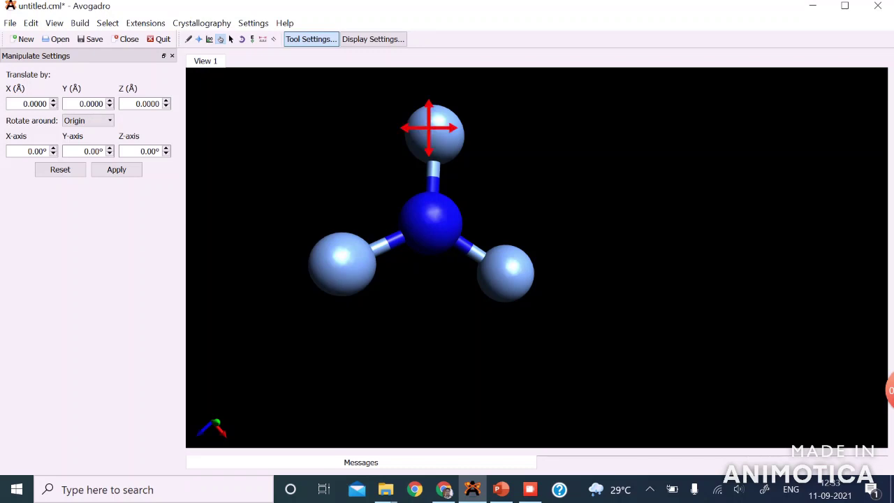
left_click_drag(428, 130, 444, 167)
left_click_drag(341, 262, 376, 274)
left_click_drag(506, 272, 478, 275)
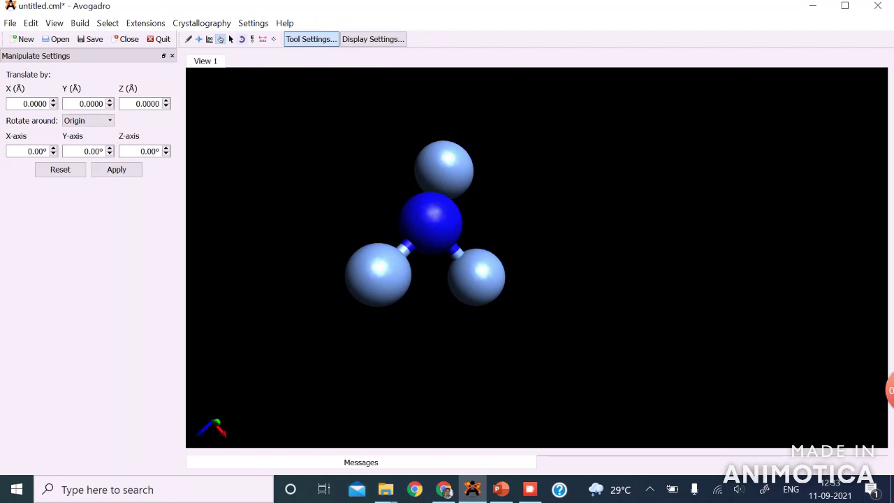
Step: Run the UFF auto-optimization again on the distorted nitrogen trifluoride, stop it, and inspect the molecule from the side
left_click(252, 39)
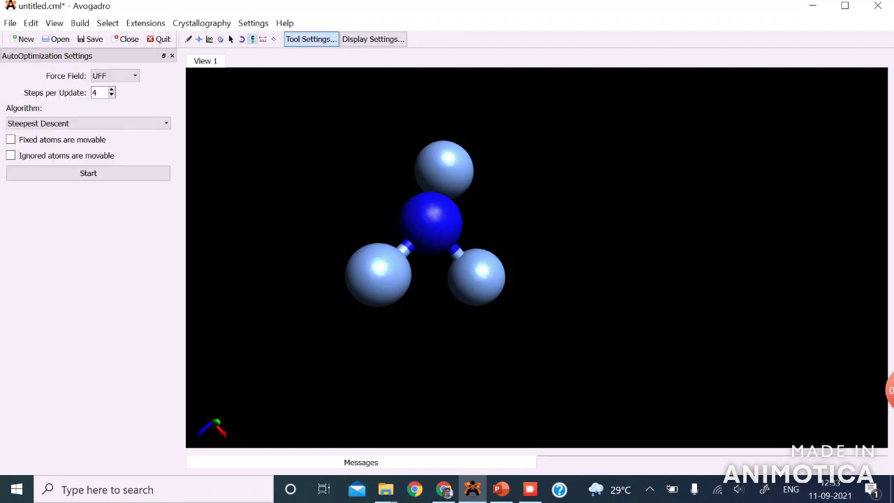
left_click(88, 173)
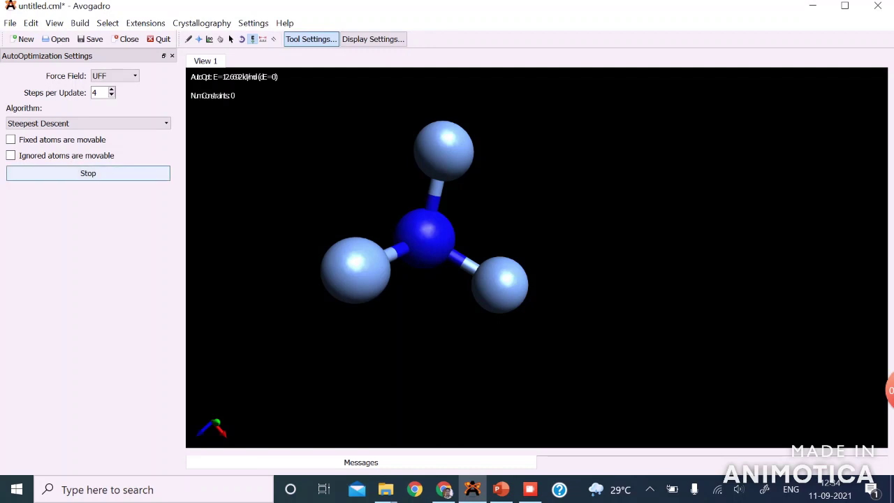
left_click(88, 173)
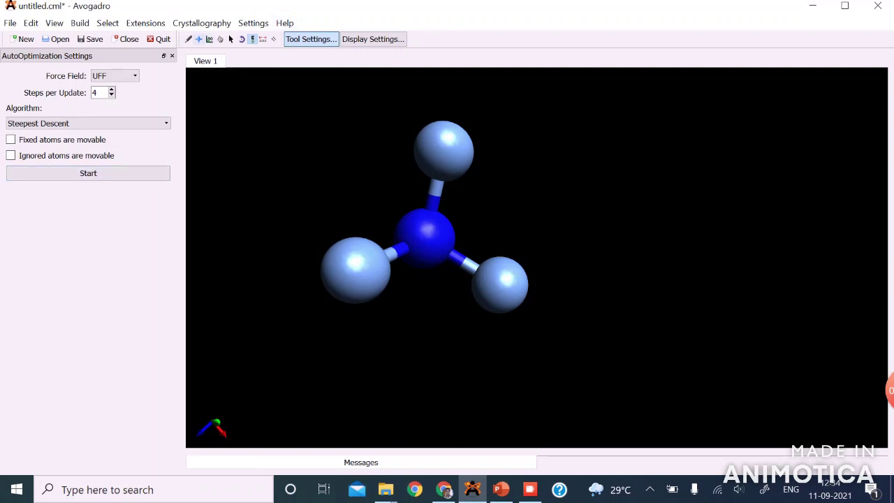
left_click(199, 39)
left_click_drag(458, 248, 484, 249)
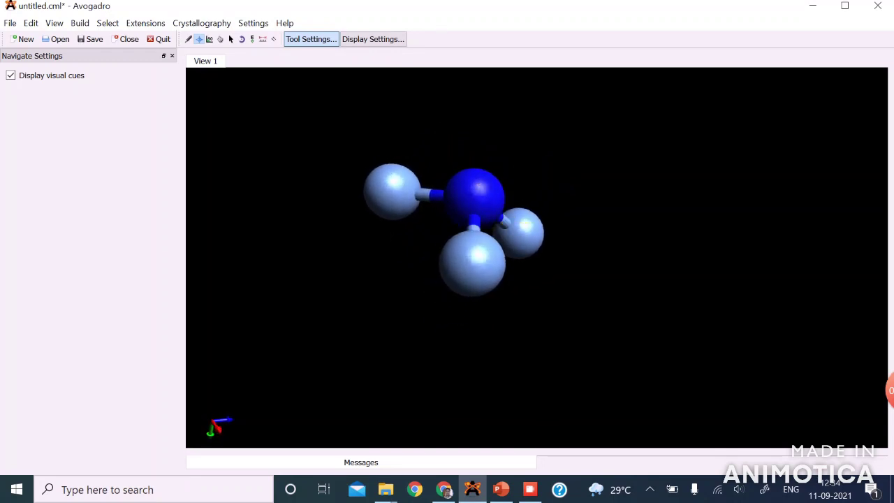
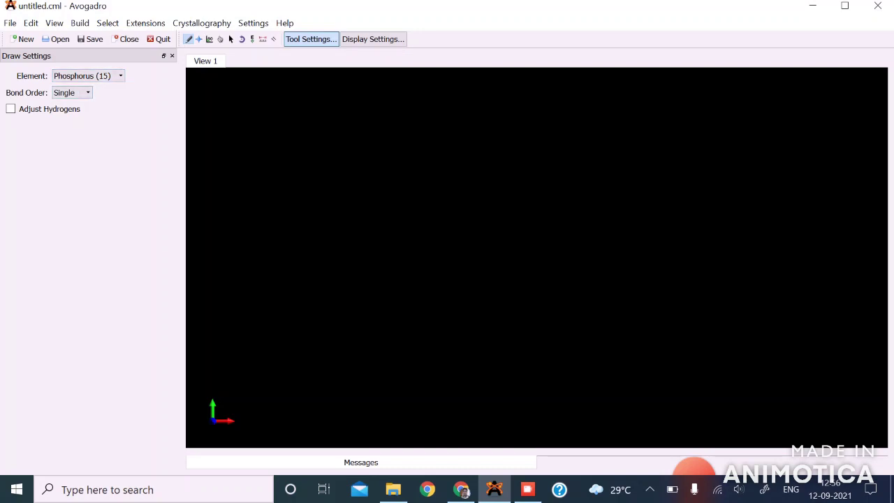
Step: Place a phosphorus atom in the empty view and draw three carbon atoms single-bonded to it, spread around it
left_click(479, 230)
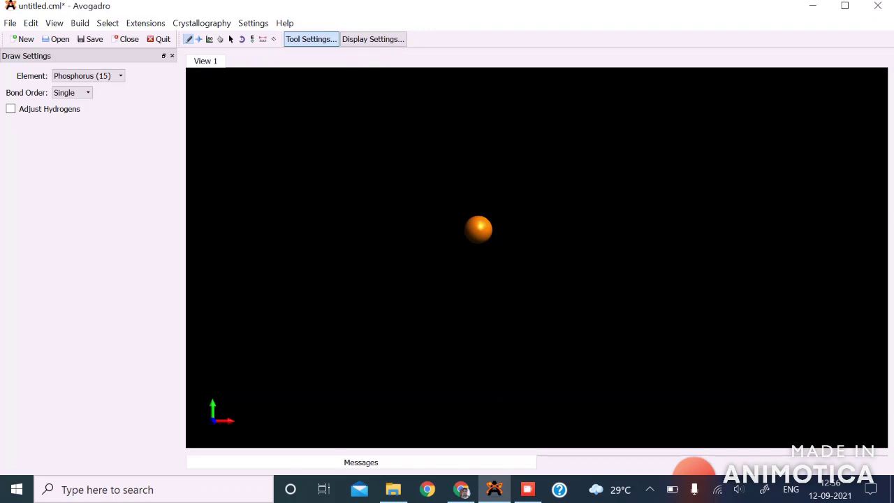
left_click(88, 76)
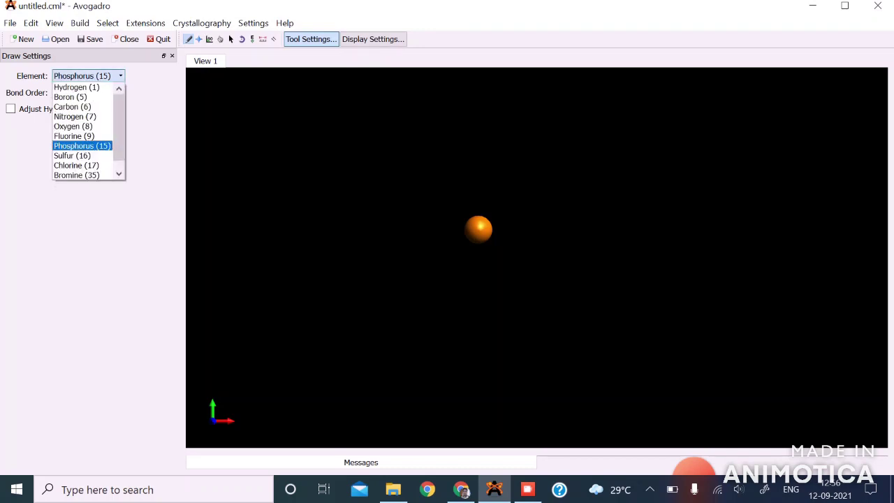
left_click(72, 106)
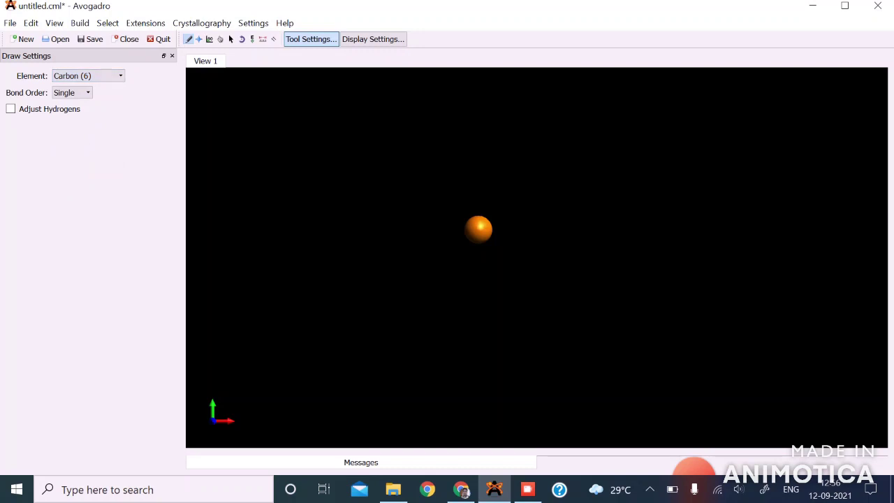
left_click_drag(478, 229, 441, 272)
left_click_drag(478, 229, 521, 260)
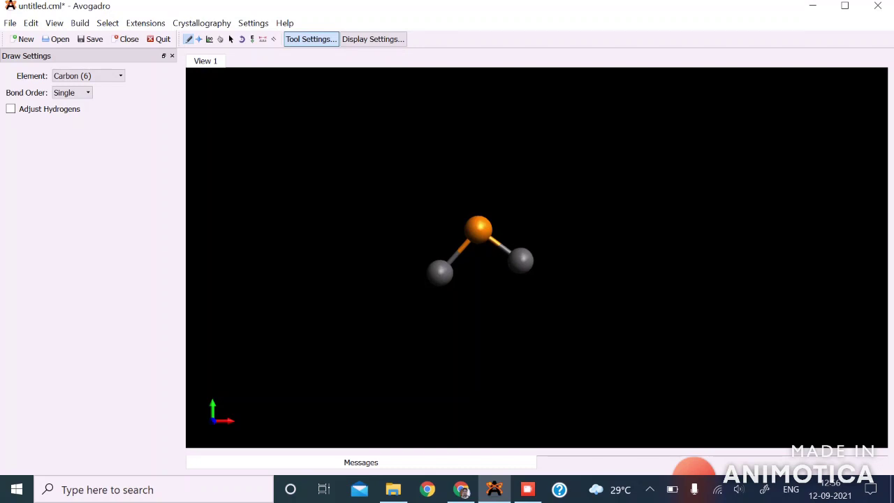
left_click_drag(478, 229, 470, 189)
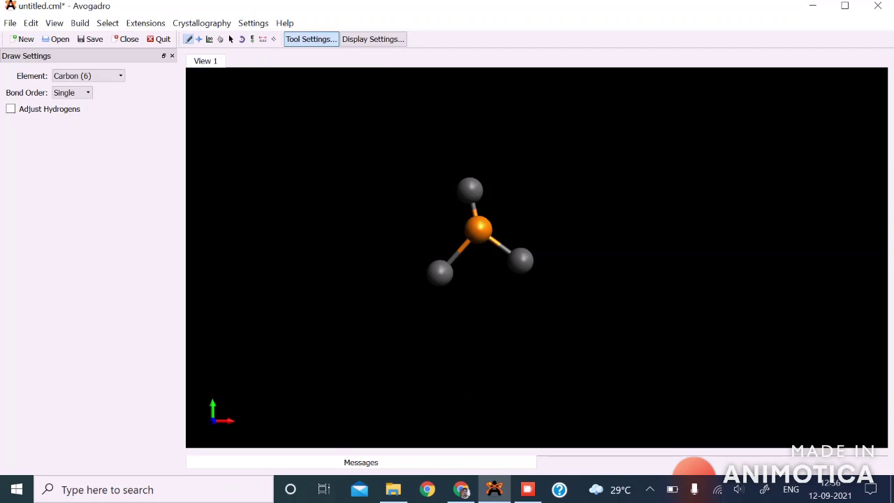
Step: Extend the lower-left carbon on phosphorus into a closed six-membered carbon ring with single bonds
left_click_drag(440, 272, 457, 315)
mouse_move(440, 273)
left_mouse_down()
mouse_move(399, 272)
mouse_move(376, 309)
left_mouse_up()
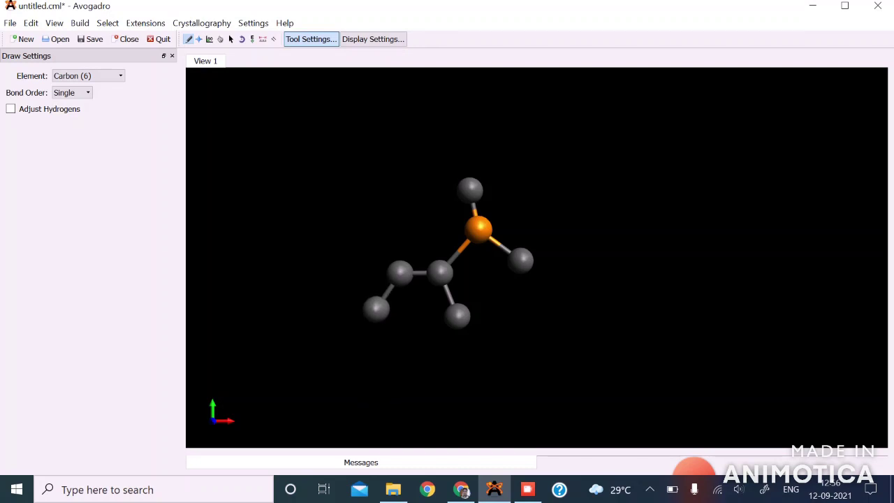
left_click_drag(457, 316, 433, 348)
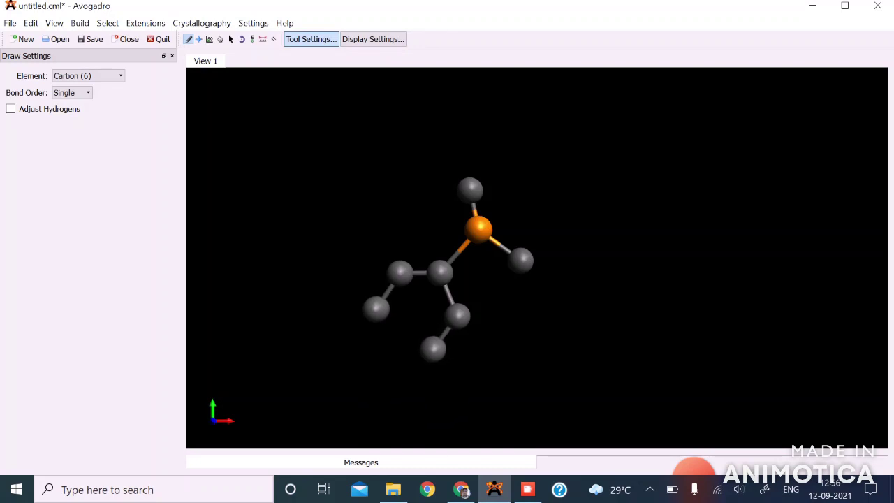
mouse_move(376, 308)
left_mouse_down()
mouse_move(377, 358)
mouse_move(433, 348)
left_mouse_up()
Step: Extend the lower-right carbon on phosphorus into a second closed six-membered ring of single-bonded carbons
left_click_drag(521, 259, 521, 313)
mouse_move(521, 260)
left_mouse_down()
mouse_move(559, 252)
mouse_move(570, 258)
left_mouse_up()
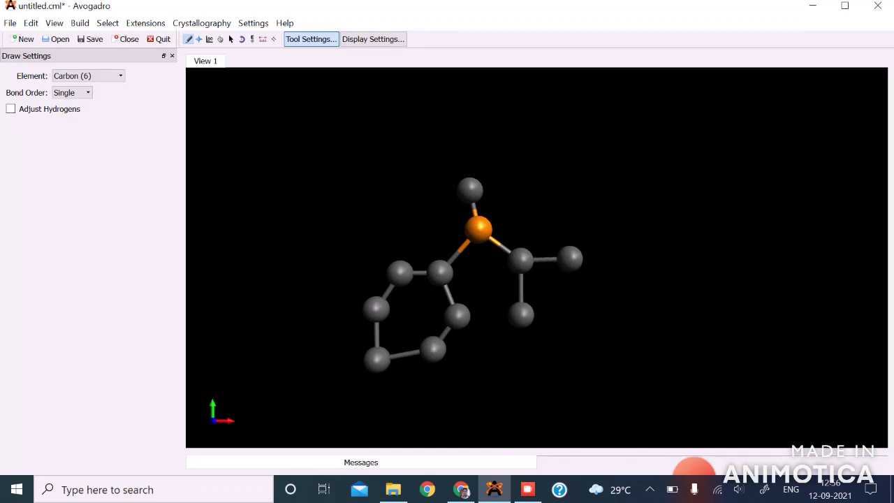
left_click_drag(521, 313, 556, 348)
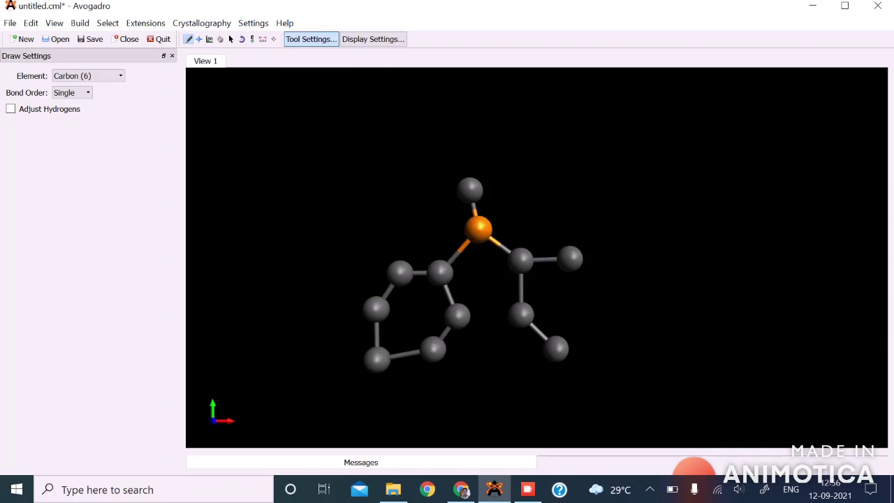
left_click_drag(570, 259, 607, 290)
left_click_drag(557, 348, 611, 356)
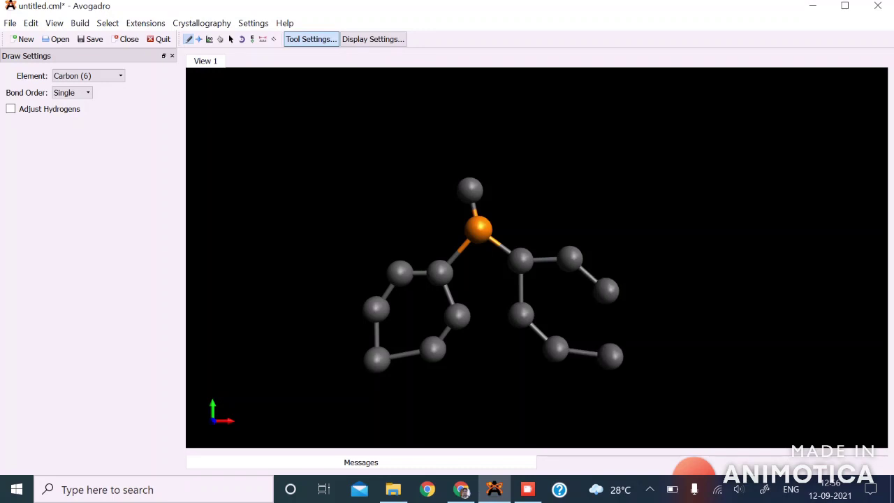
left_click_drag(607, 290, 611, 356)
Step: Build a third six-membered carbon ring from the carbon above the phosphorus atom, using single bonds
left_click_drag(470, 189, 501, 149)
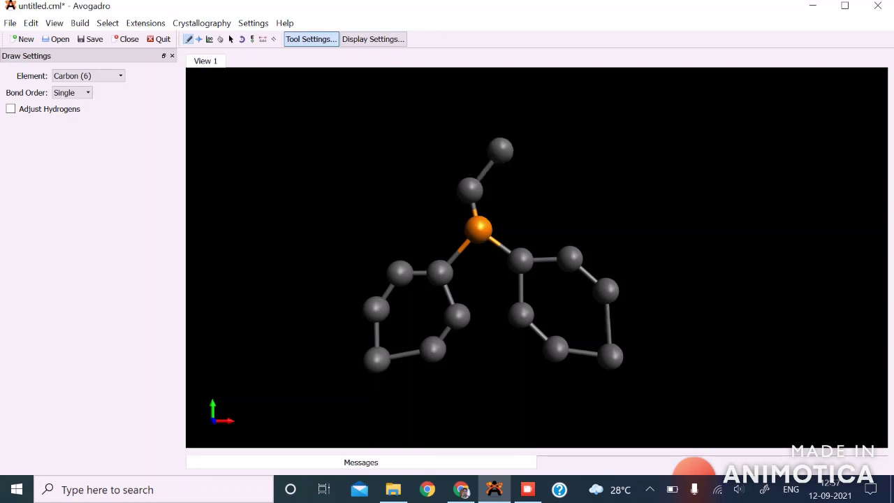
left_click_drag(470, 188, 432, 172)
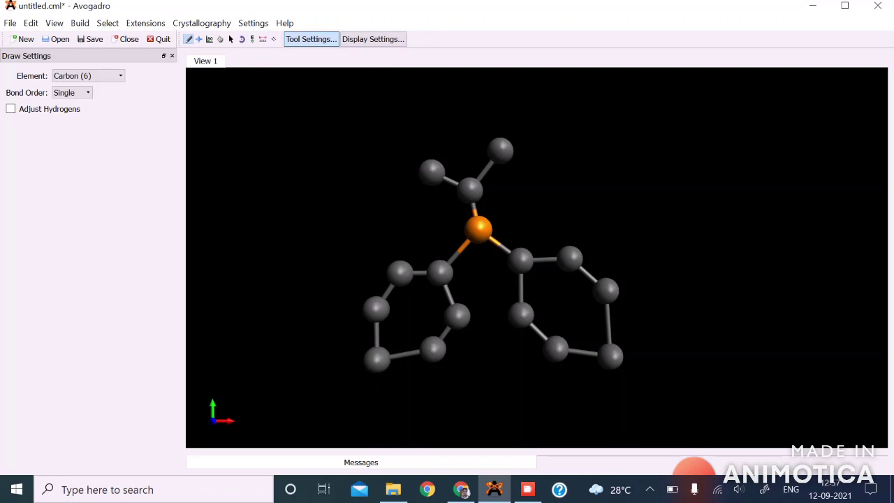
left_click_drag(501, 149, 486, 106)
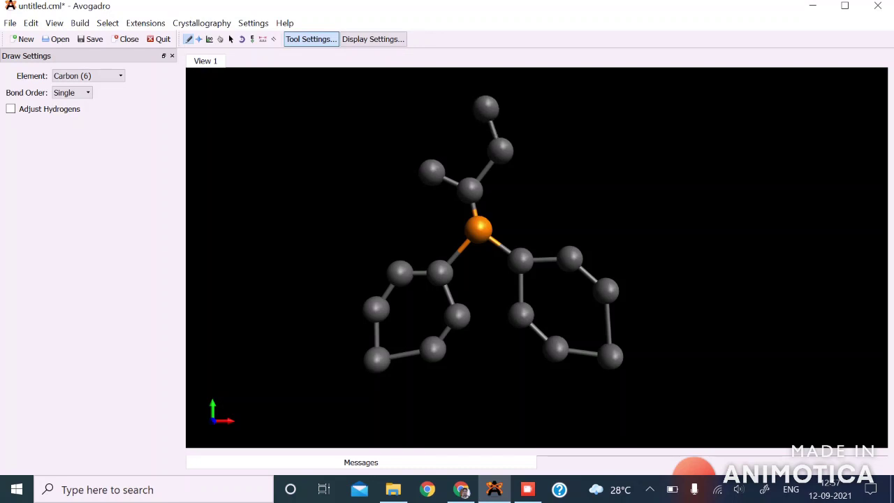
left_click_drag(432, 172, 412, 127)
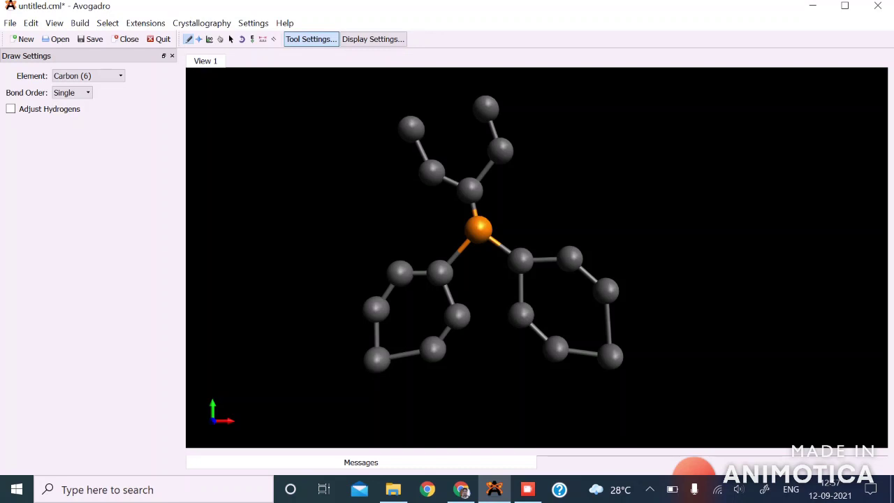
mouse_move(411, 126)
left_mouse_down()
mouse_move(428, 78)
mouse_move(486, 109)
left_mouse_up()
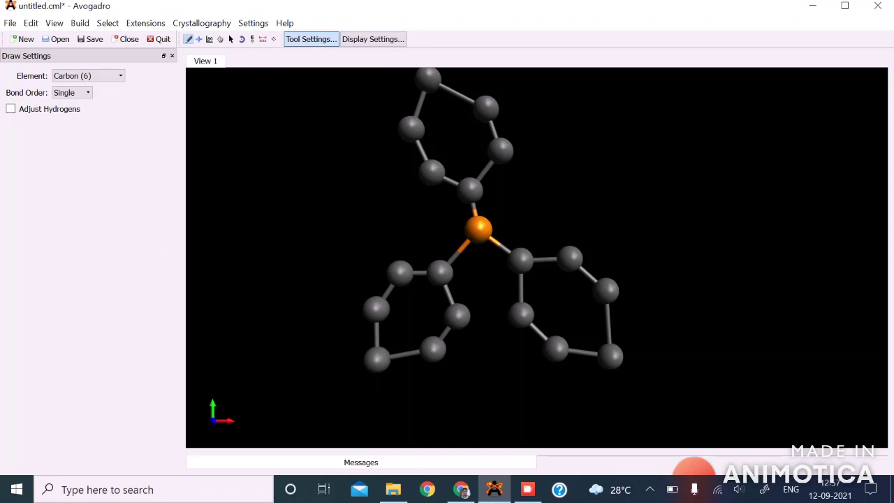
Step: Convert alternating carbon-carbon bonds in all three rings to double bonds, three per ring, to form phenyl rings
left_click(420, 273)
left_click(378, 334)
left_click(445, 333)
left_click(521, 287)
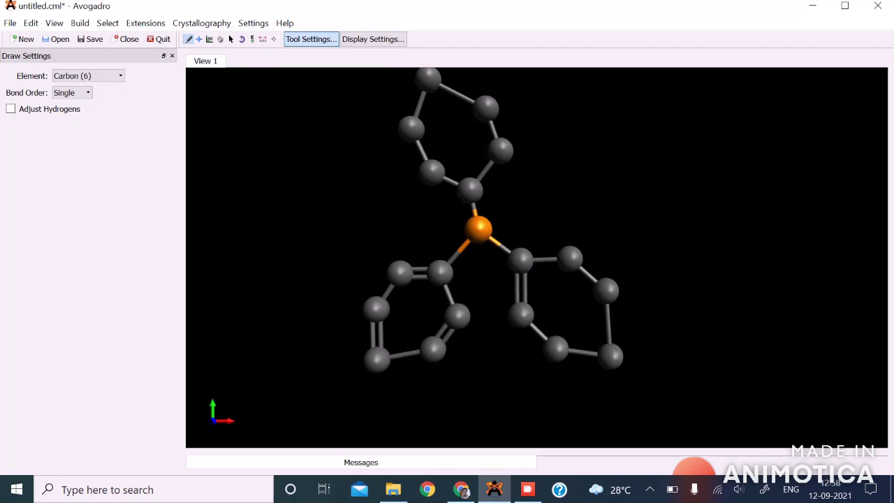
left_click(583, 352)
left_click(588, 274)
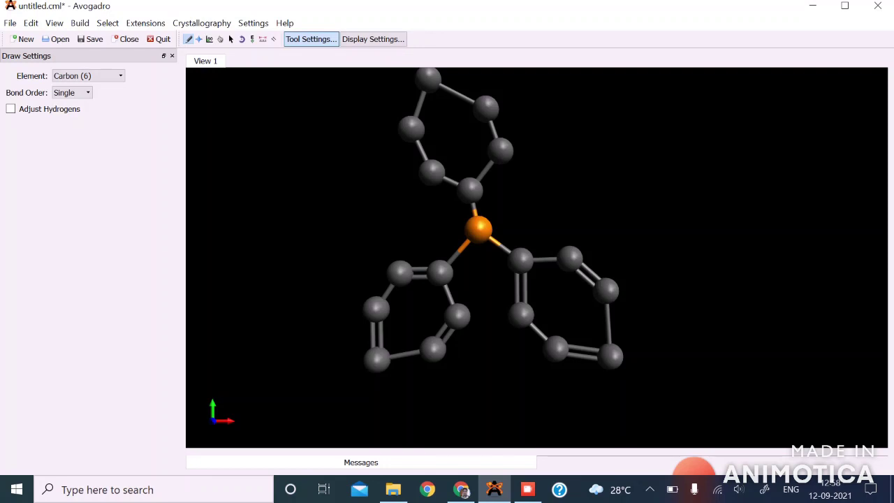
left_click(486, 168)
left_click(457, 93)
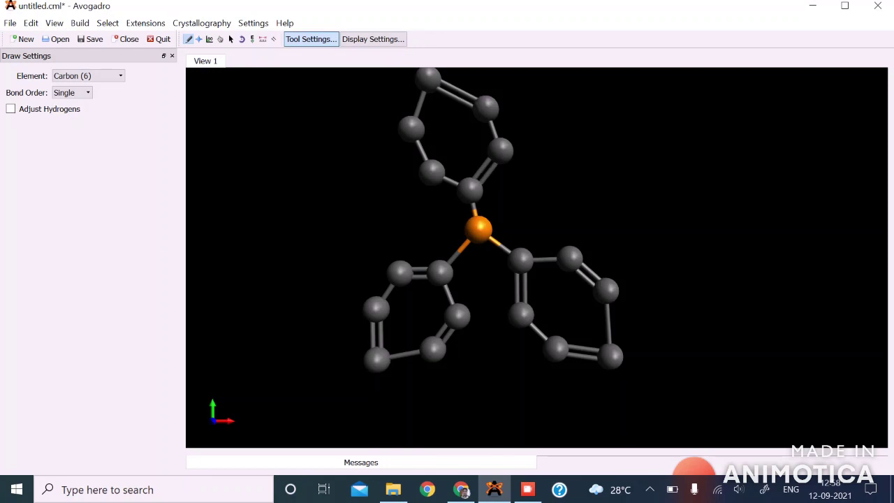
left_click(422, 149)
Step: Turn on Adjust Hydrogens and add a hydrogen to each ring carbon not bonded to phosphorus
left_click(11, 109)
left_click(400, 273)
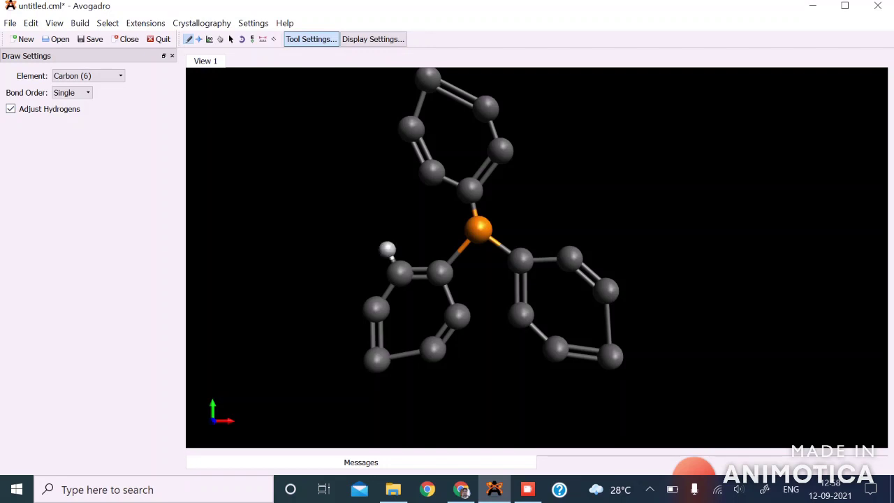
left_click(377, 308)
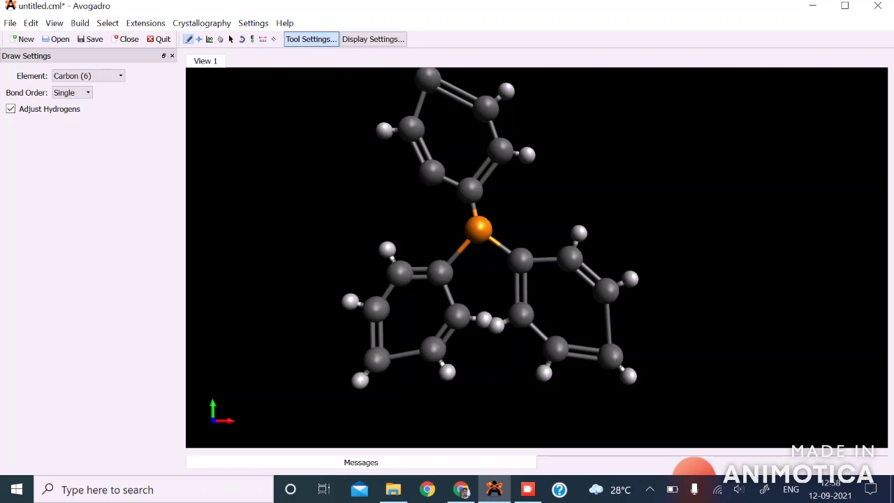
Step: Auto-optimize the triphenylphosphine geometry with the UFF force field and Steepest Descent, and stop once the energy settles
left_click(199, 39)
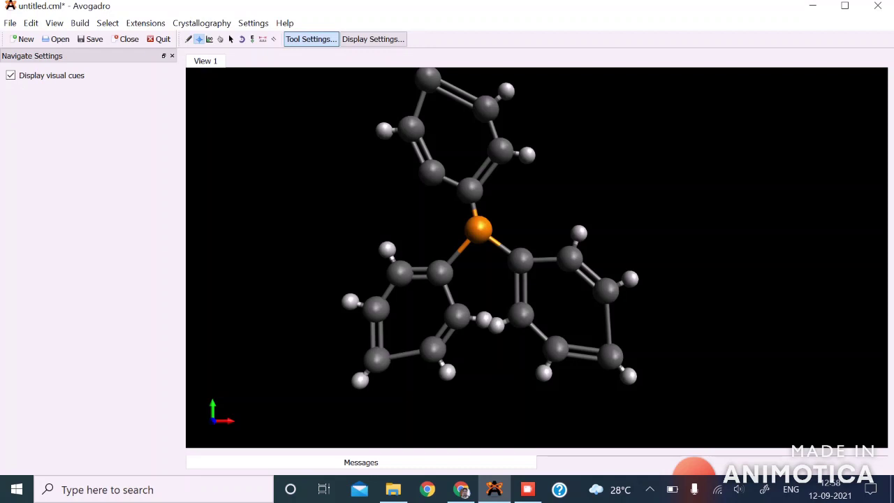
scroll(491, 228, "down", 5)
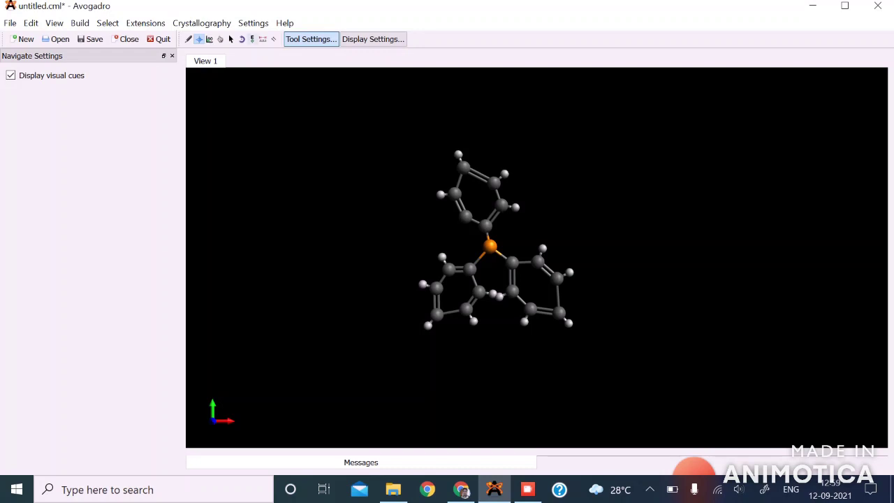
left_click(252, 39)
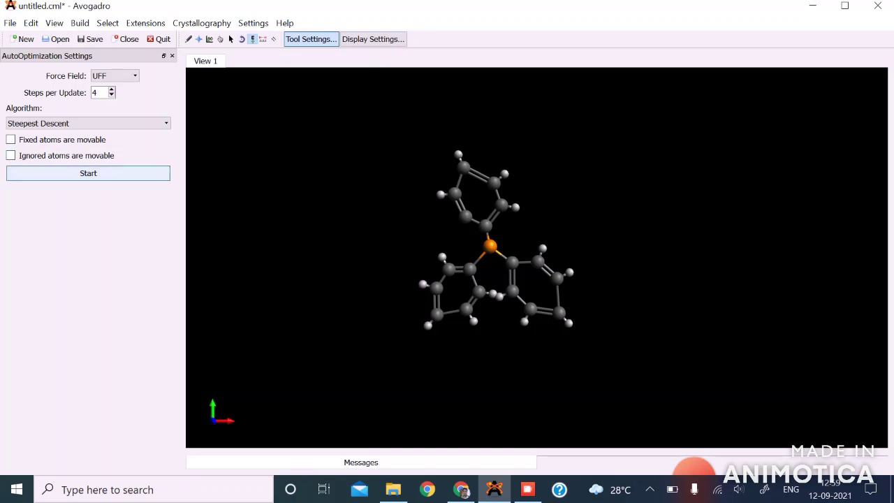
left_click(88, 173)
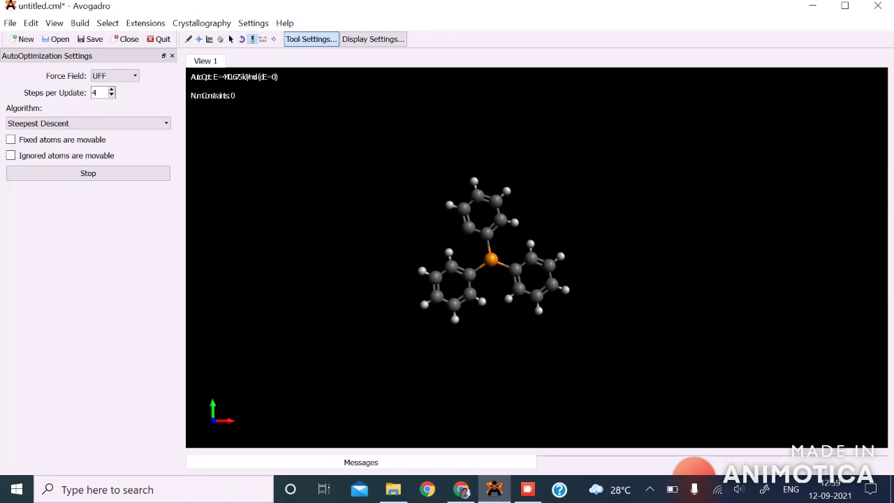
left_click(88, 173)
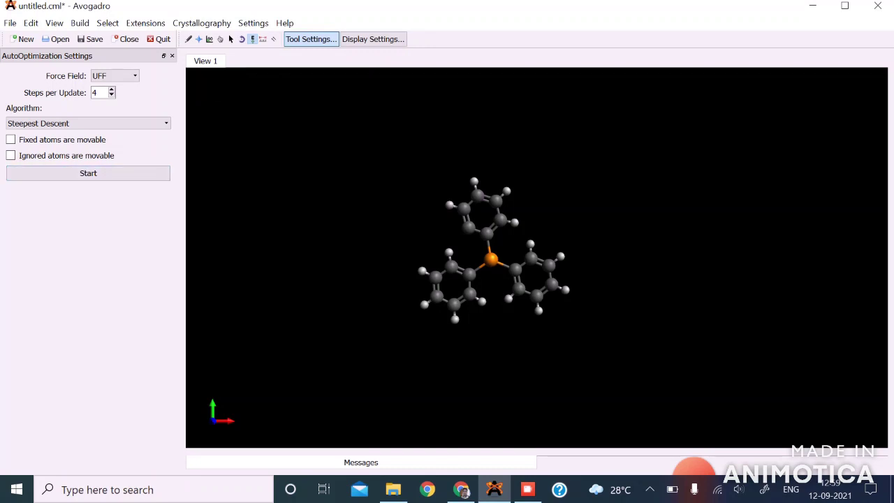
Step: Move the phosphorus atom away from the lower phenyl ring, up between the other two, with the Manipulate tool
left_click(199, 39)
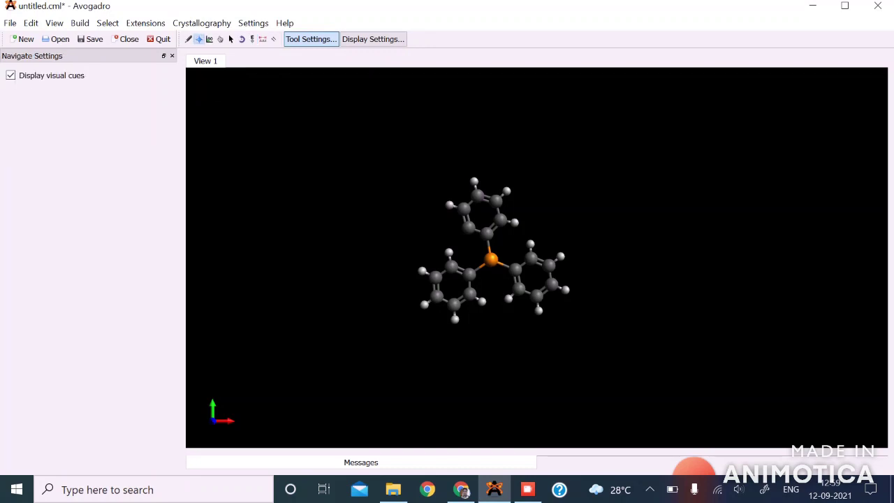
left_click_drag(391, 260, 706, 285)
left_click_drag(706, 377, 706, 84)
left_click_drag(503, 346, 503, 307)
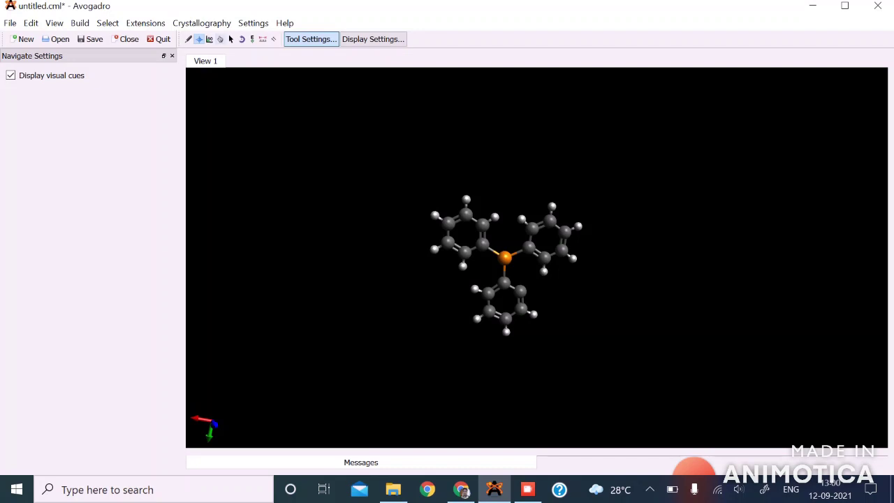
left_click(220, 39)
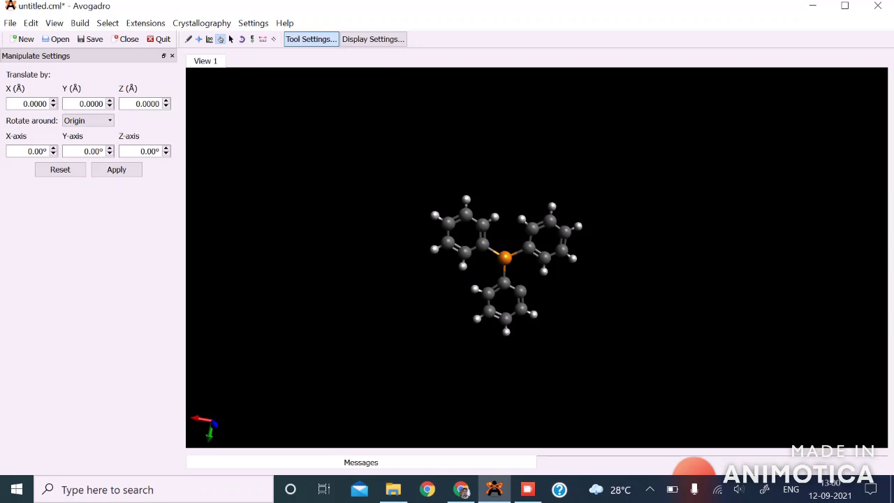
left_click_drag(505, 258, 504, 219)
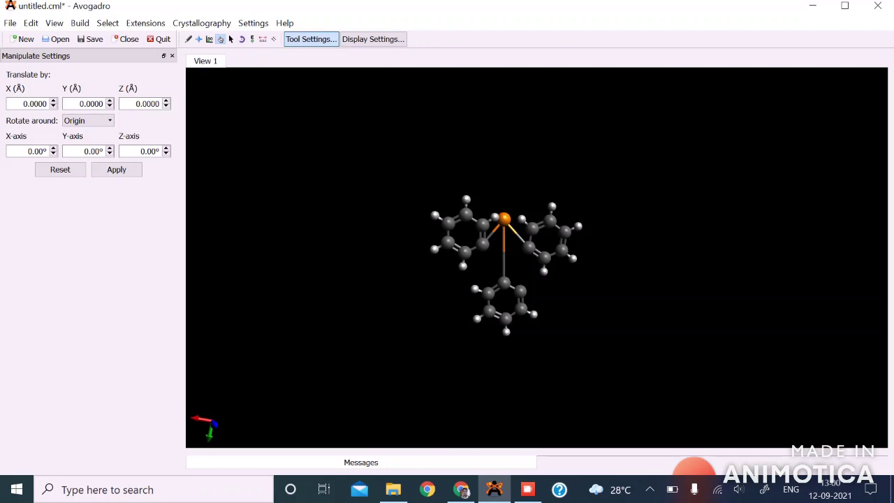
Step: Run the UFF auto-optimization again on the distorted triphenylphosphine, stop it, and inspect the molecule from another angle
left_click(252, 39)
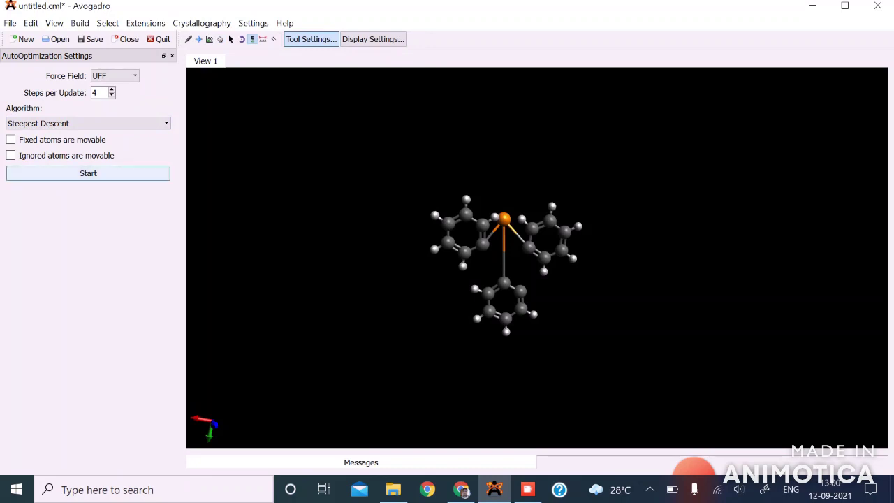
left_click(88, 172)
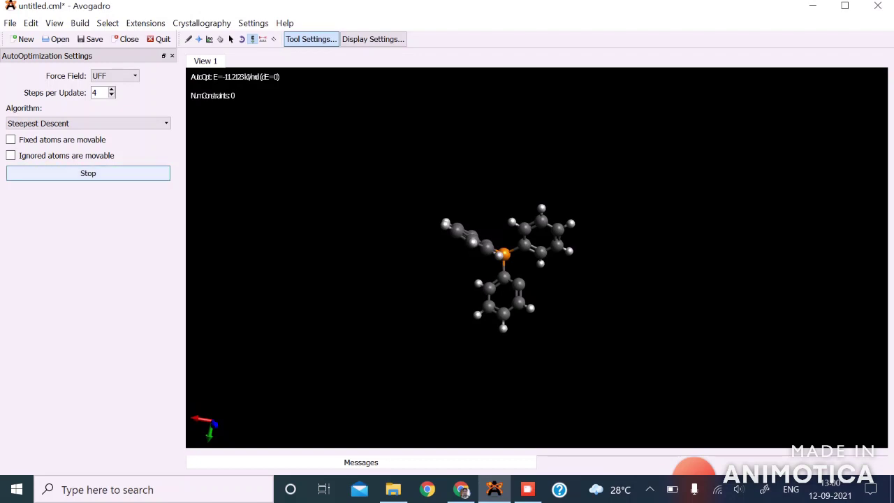
left_click(88, 173)
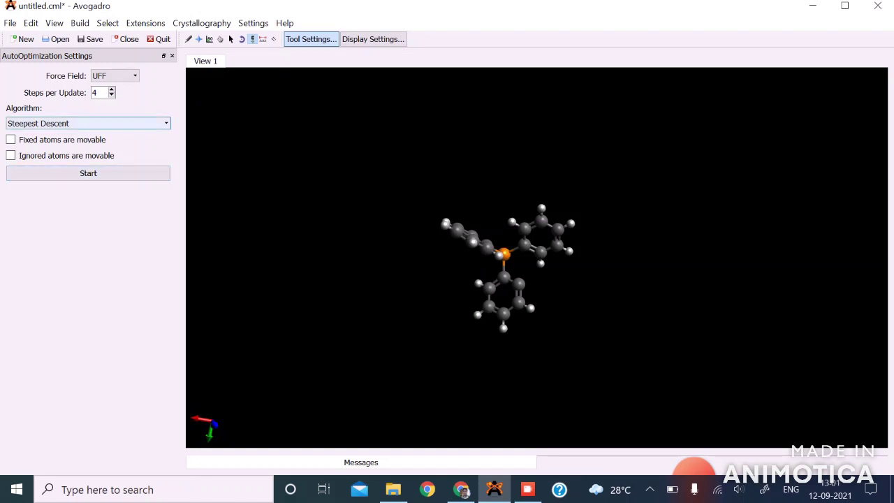
left_click(200, 39)
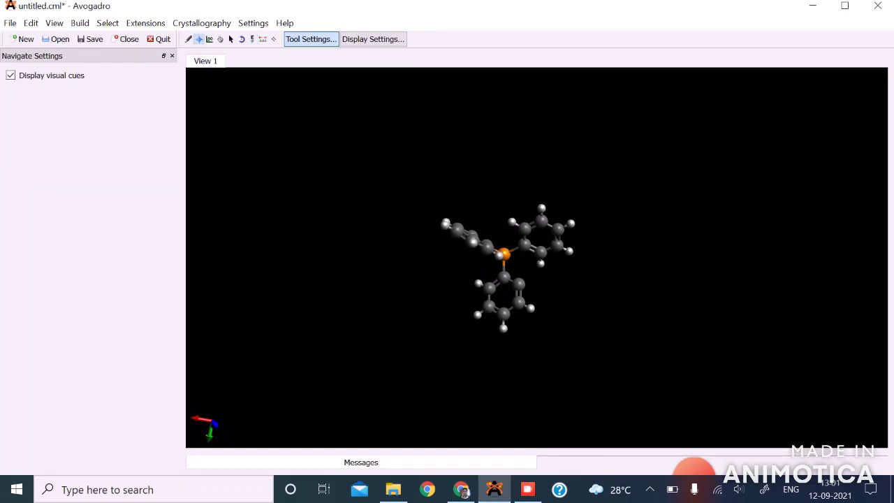
left_click_drag(419, 257, 279, 194)
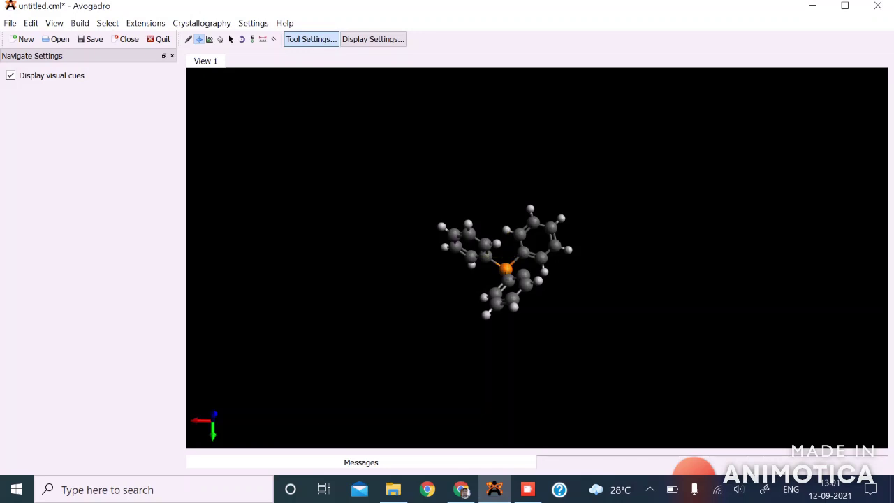
Step: Auto-rotate the molecule about the x, y and z axes to view its shape from all sides, and stop the rotation
left_click(242, 39)
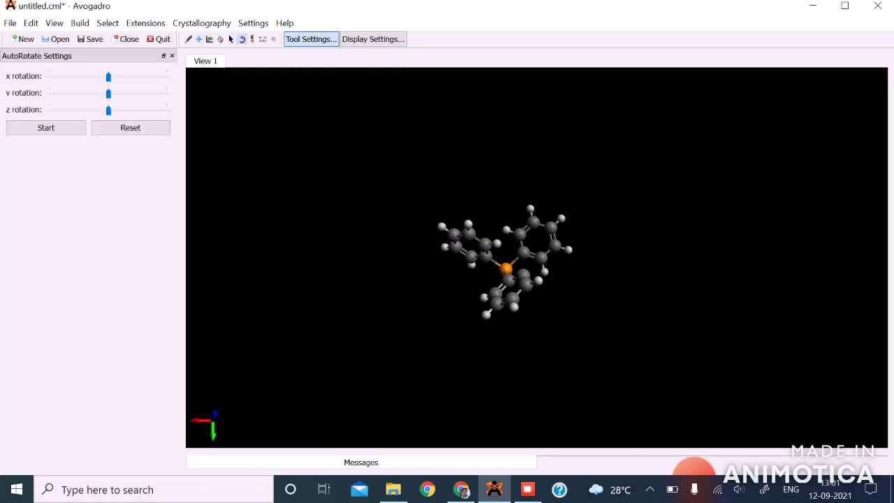
left_click_drag(109, 76, 123, 110)
left_click(46, 127)
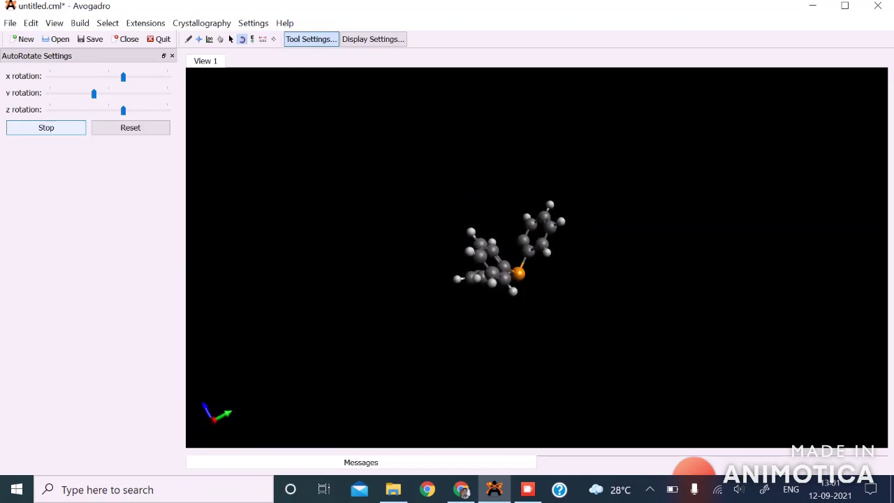
left_click(46, 127)
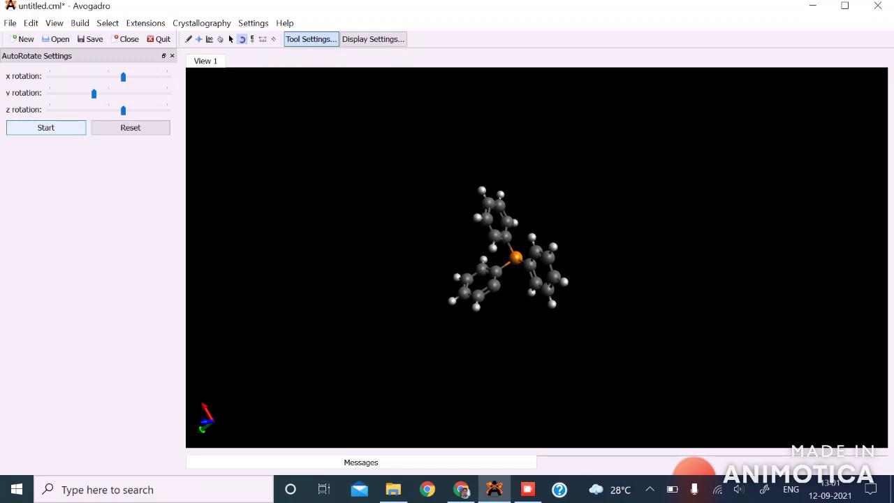